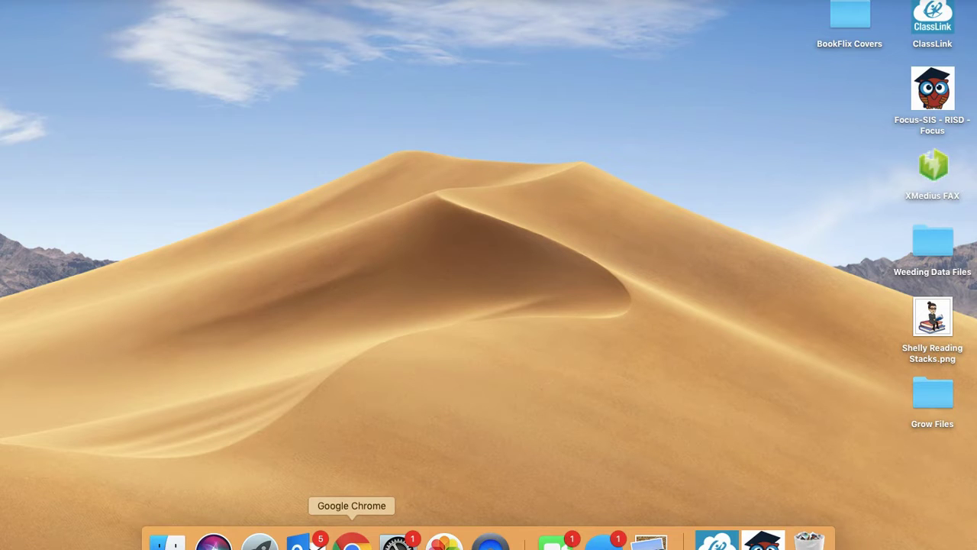
# Step: Open Chrome and go to Google Classroom from the Google apps grid
pyautogui.click(351, 541)
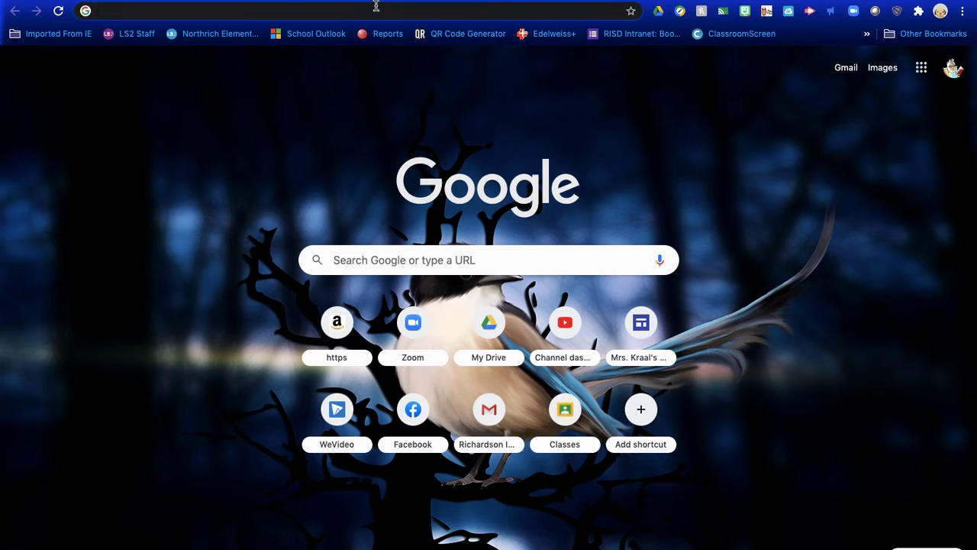
pyautogui.click(923, 68)
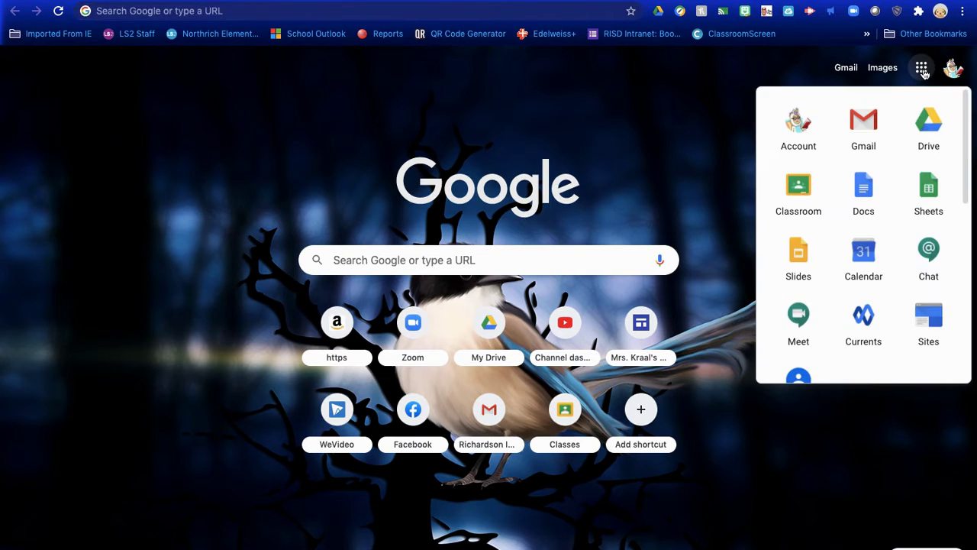
pyautogui.click(799, 192)
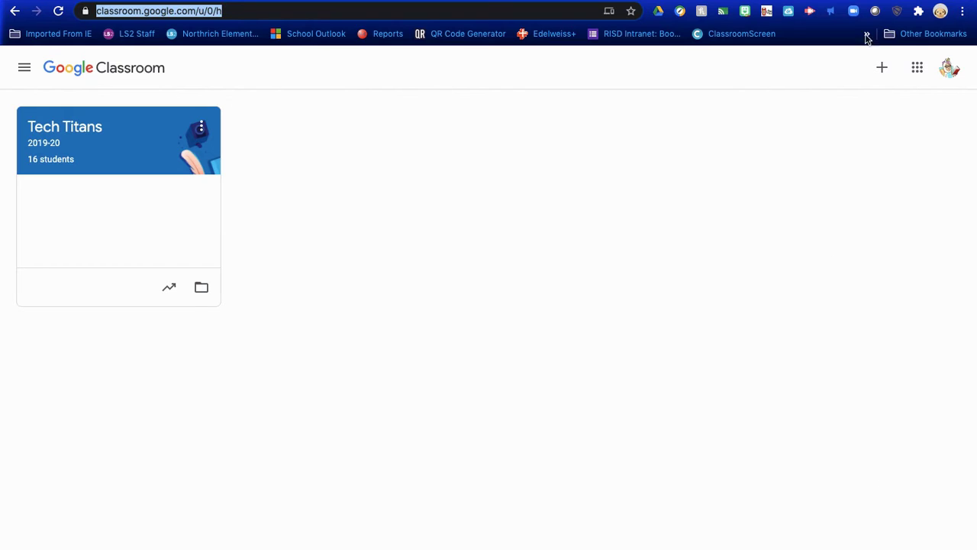
# Step: Show the Join class / Create class menu from the + button
pyautogui.click(883, 70)
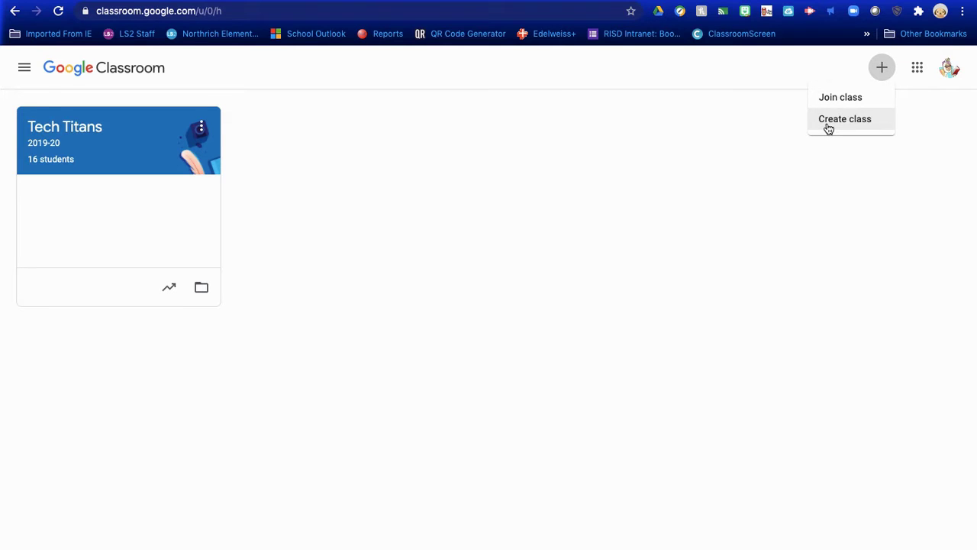
# Step: Enter class 'NRE Technology Staff Training', section 2020-2021, subject Google Apps, room Virtual
pyautogui.click(829, 128)
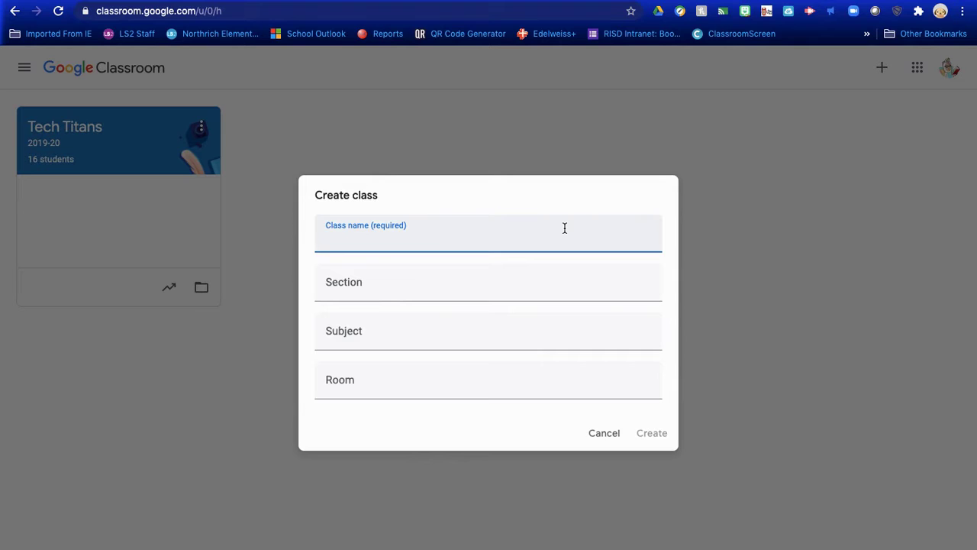
pyautogui.write('NRE Technol')
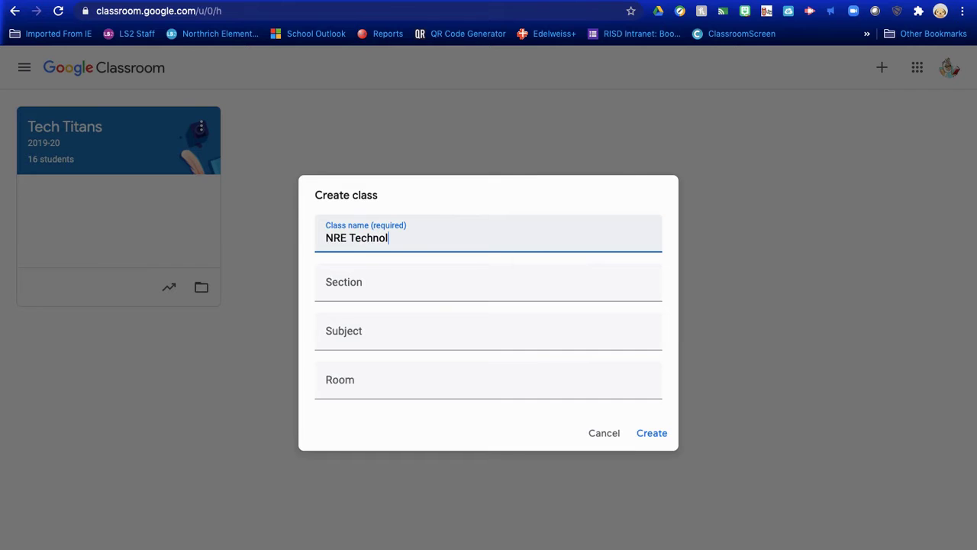
pyautogui.write('ogy Staff Training')
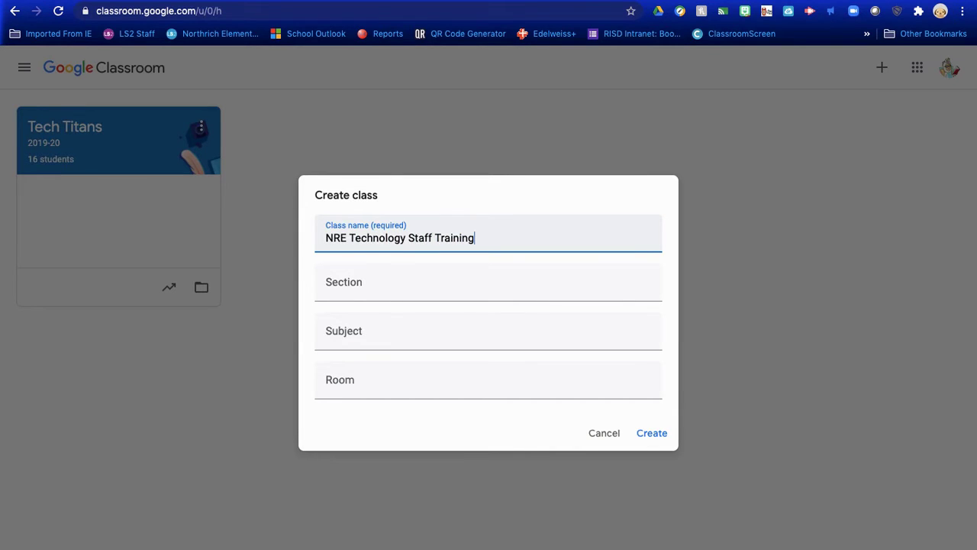
pyautogui.press('Tab')
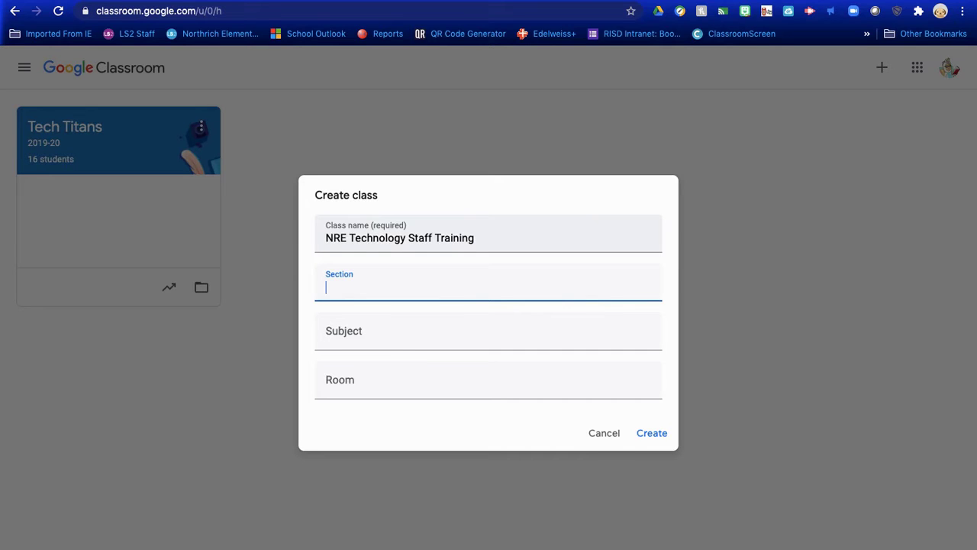
pyautogui.write('2020-2021')
pyautogui.press('Tab')
pyautogui.write('Te')
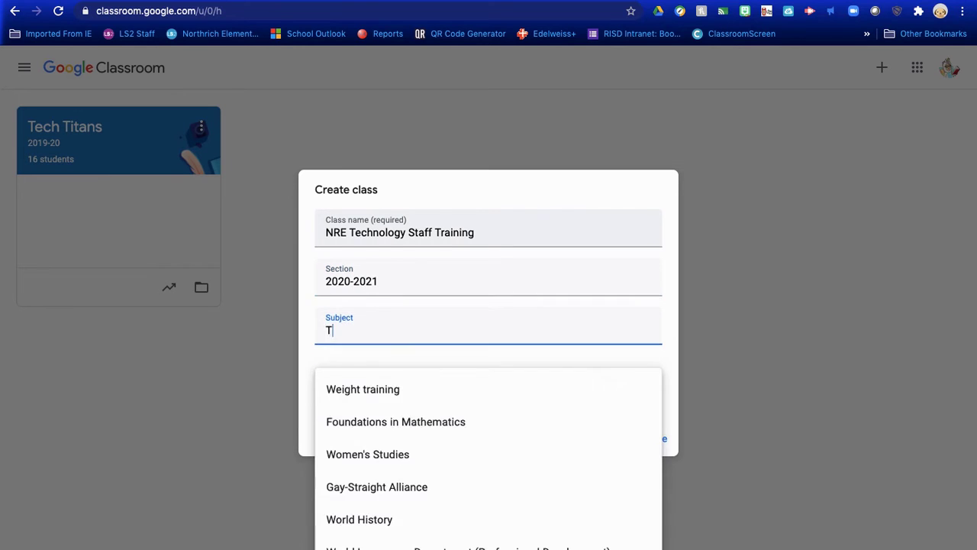
pyautogui.press('BackSpace')
pyautogui.press('BackSpace')
pyautogui.write('Google Apps')
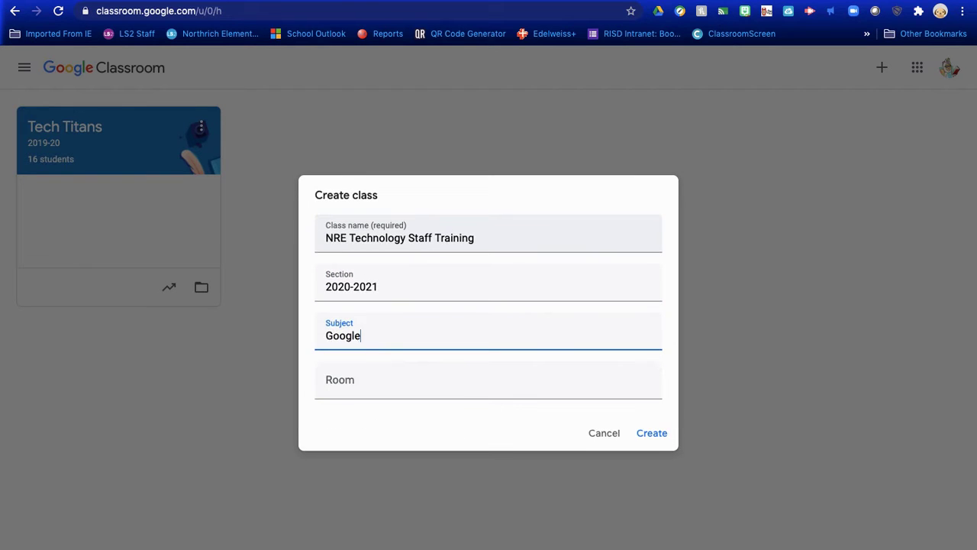
pyautogui.press('Tab')
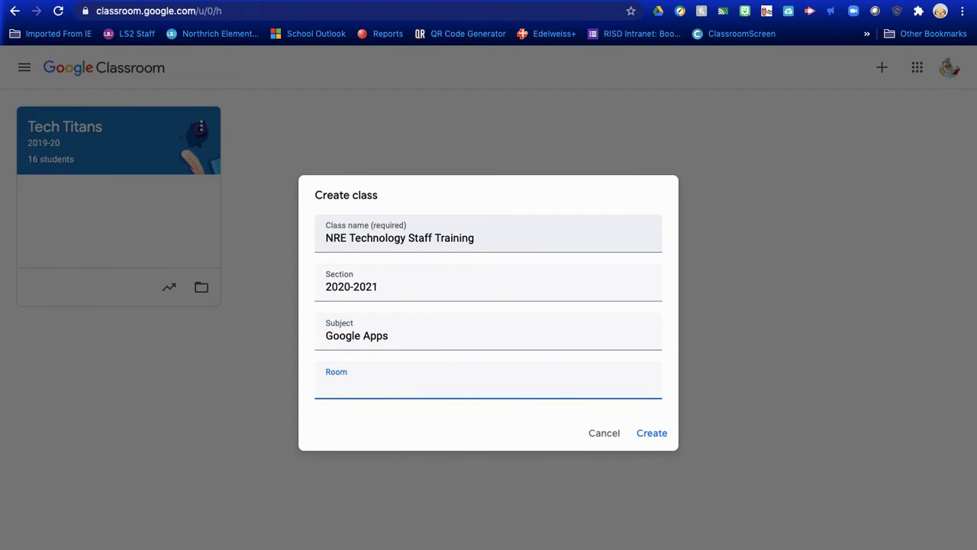
pyautogui.write('Vritual')
pyautogui.press('BackSpace')
pyautogui.press('BackSpace')
pyautogui.press('BackSpace')
pyautogui.write('irta')
pyautogui.write('al')
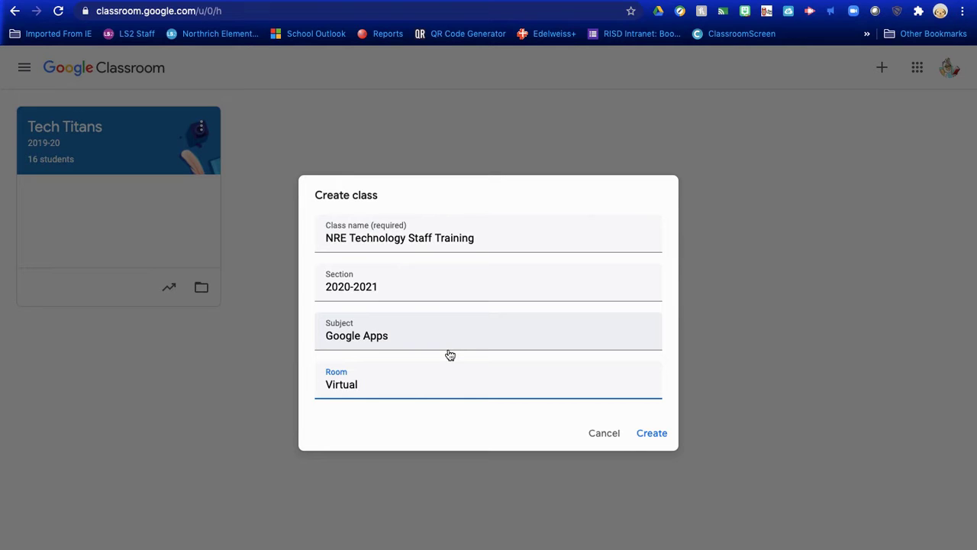
# Step: Create the class and return to Chrome showing its new Stream page
pyautogui.click(653, 435)
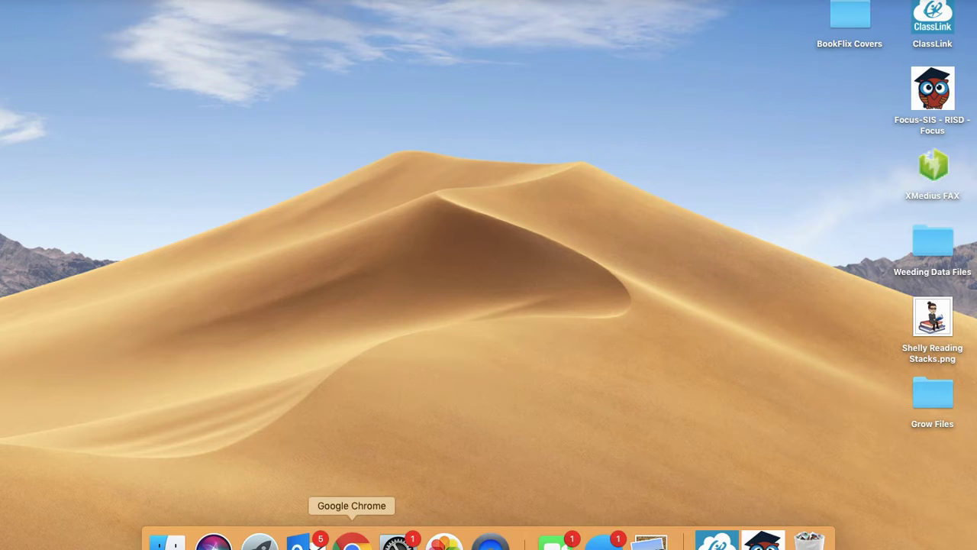
pyautogui.click(351, 540)
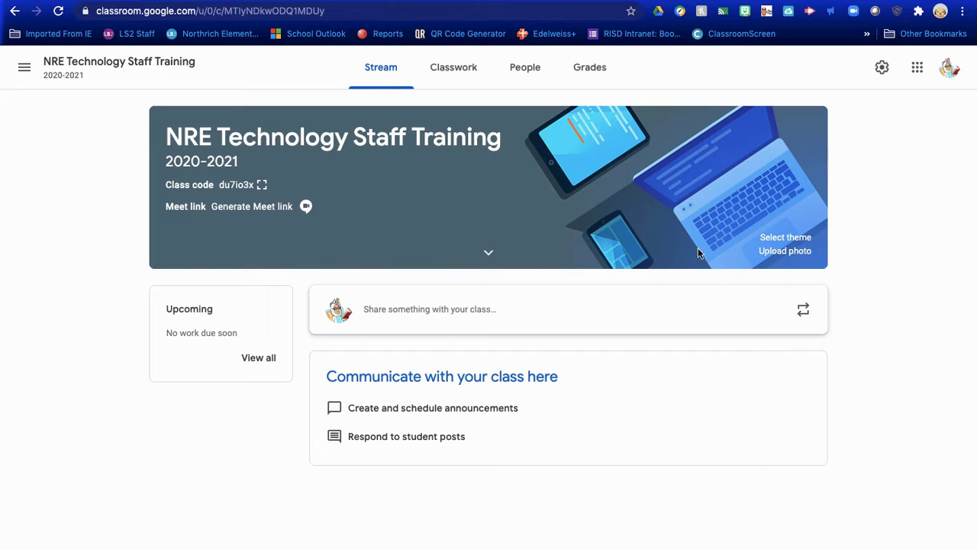
pyautogui.click(775, 238)
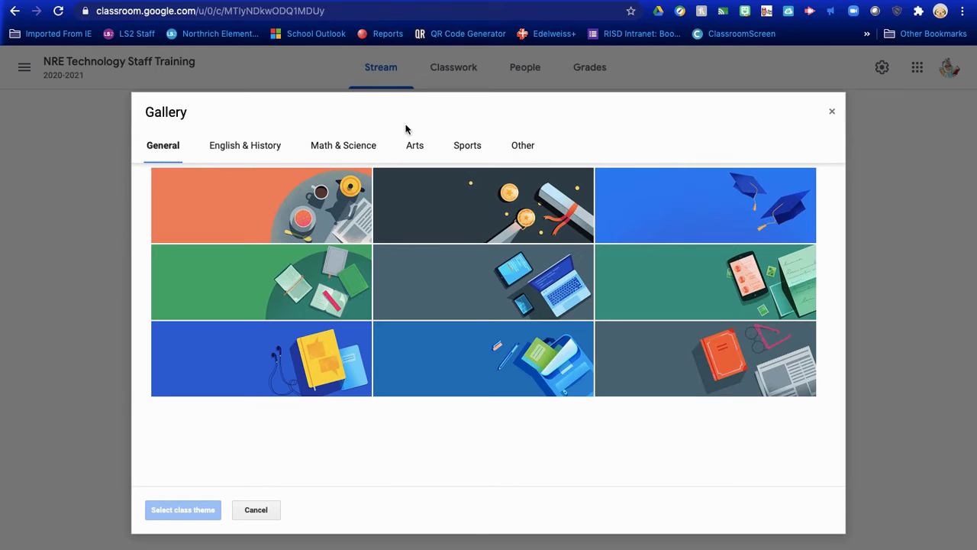
pyautogui.click(240, 145)
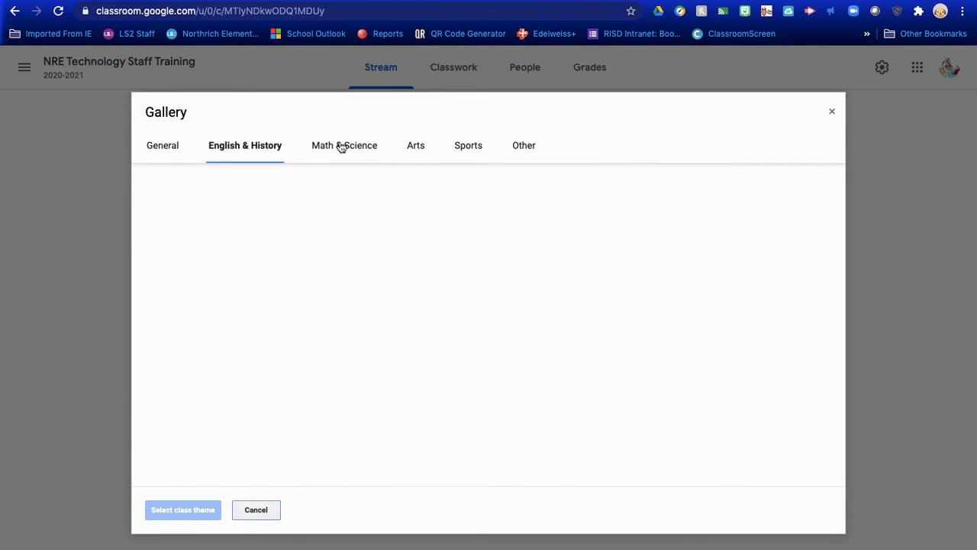
pyautogui.click(364, 147)
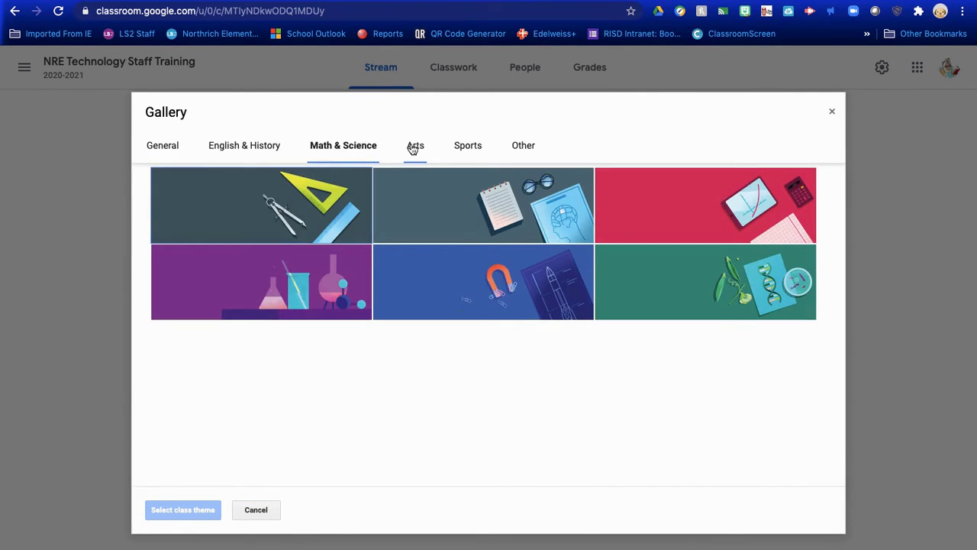
pyautogui.click(415, 148)
pyautogui.click(478, 148)
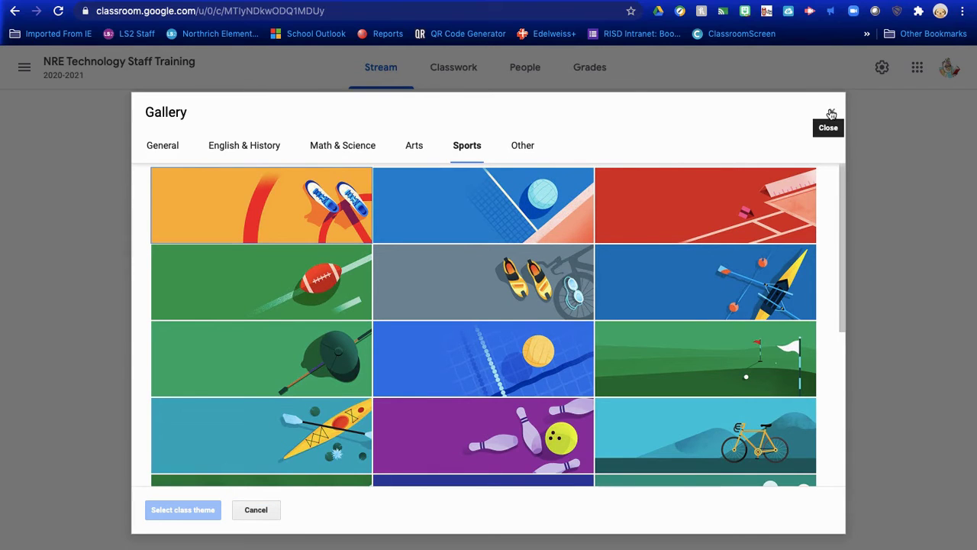
pyautogui.click(831, 113)
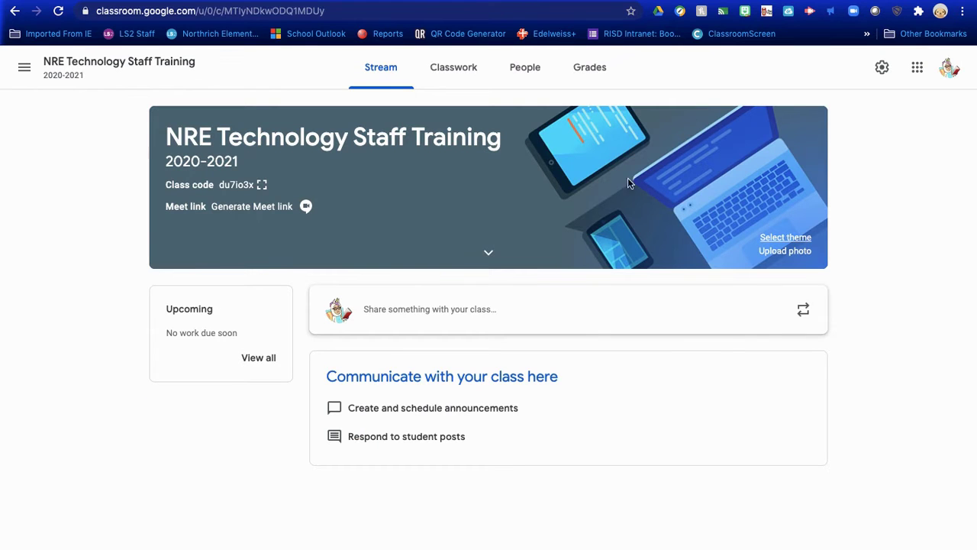
# Step: Upload IMG_0718.JPG from the computer and apply it as the class theme
pyautogui.click(786, 252)
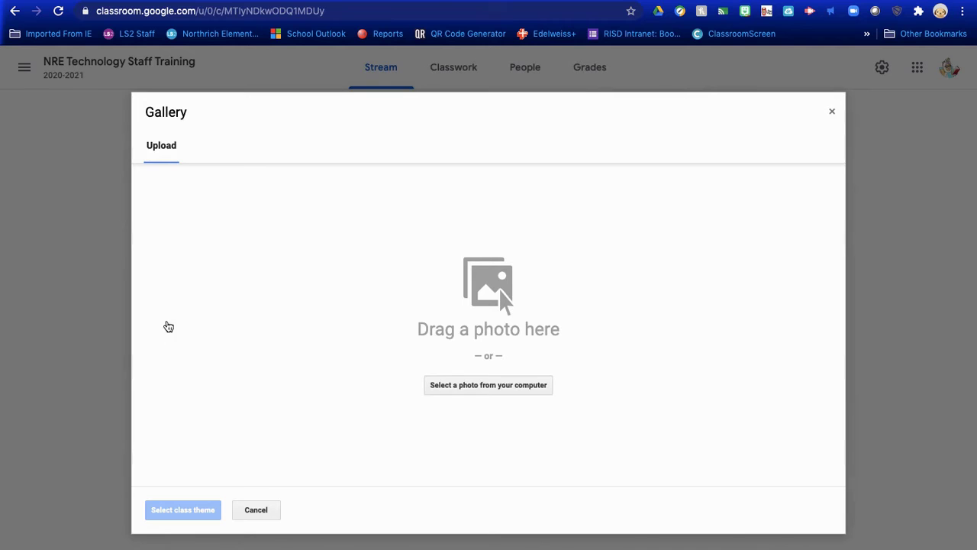
pyautogui.click(498, 389)
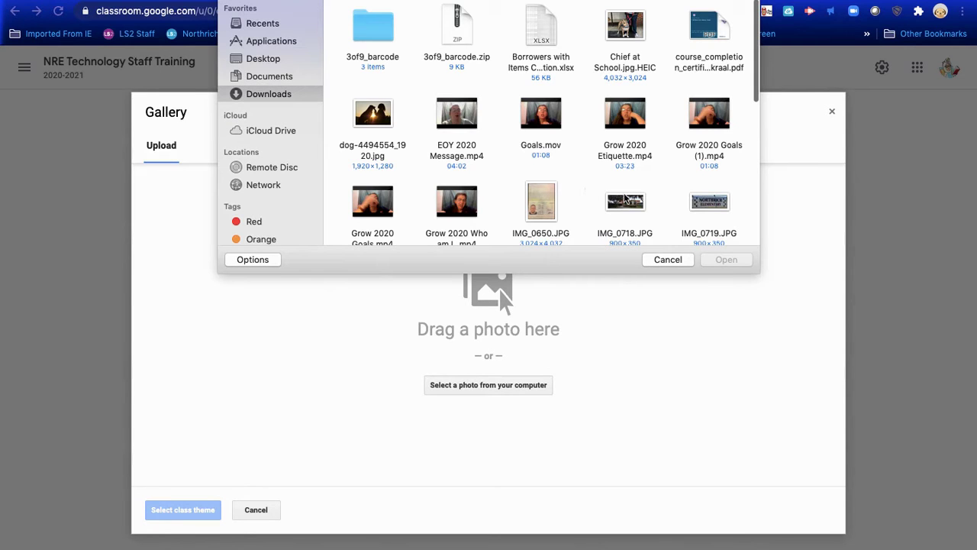
pyautogui.click(626, 202)
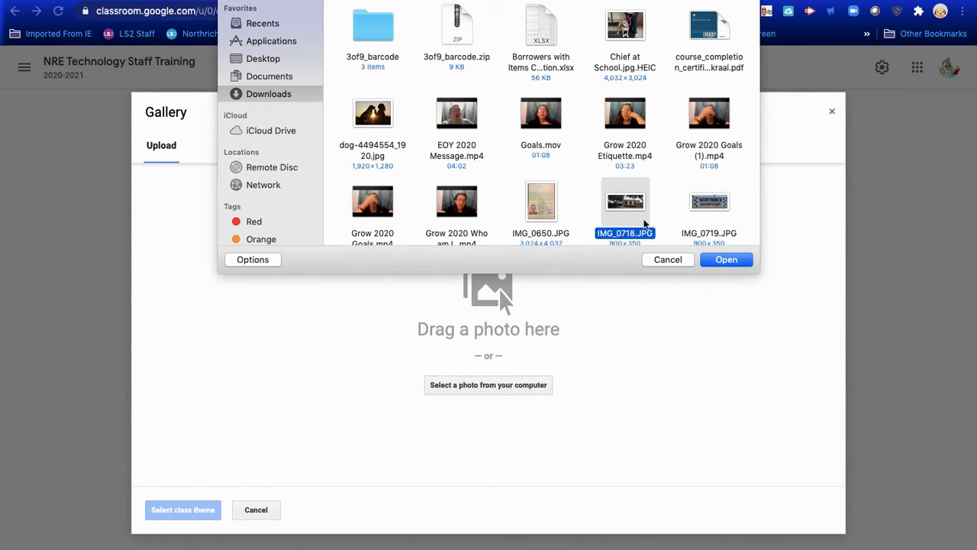
pyautogui.click(728, 260)
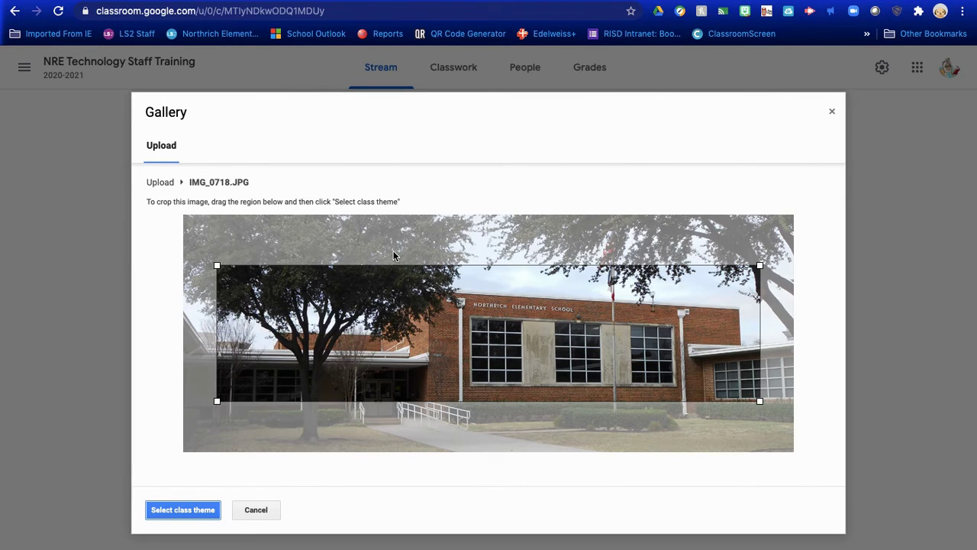
pyautogui.click(202, 510)
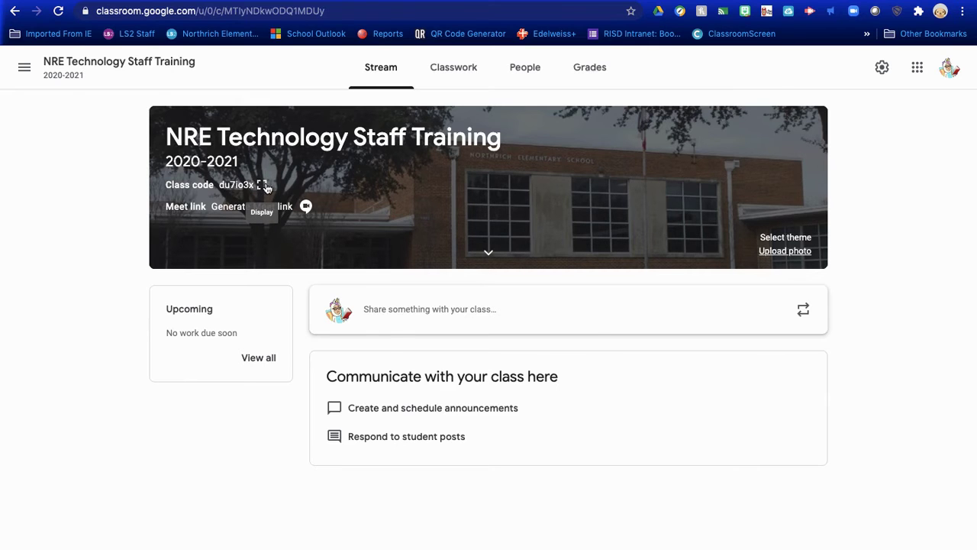
pyautogui.click(261, 185)
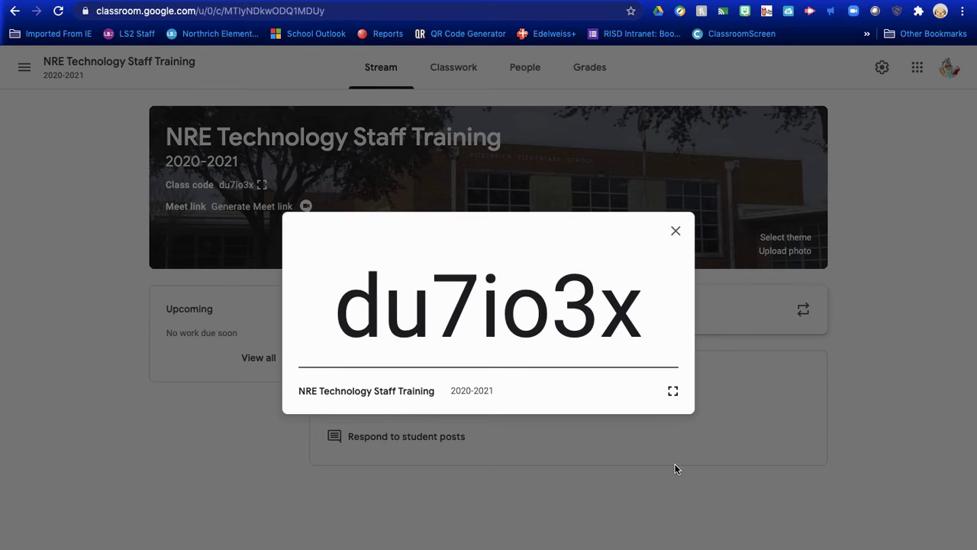
pyautogui.click(675, 232)
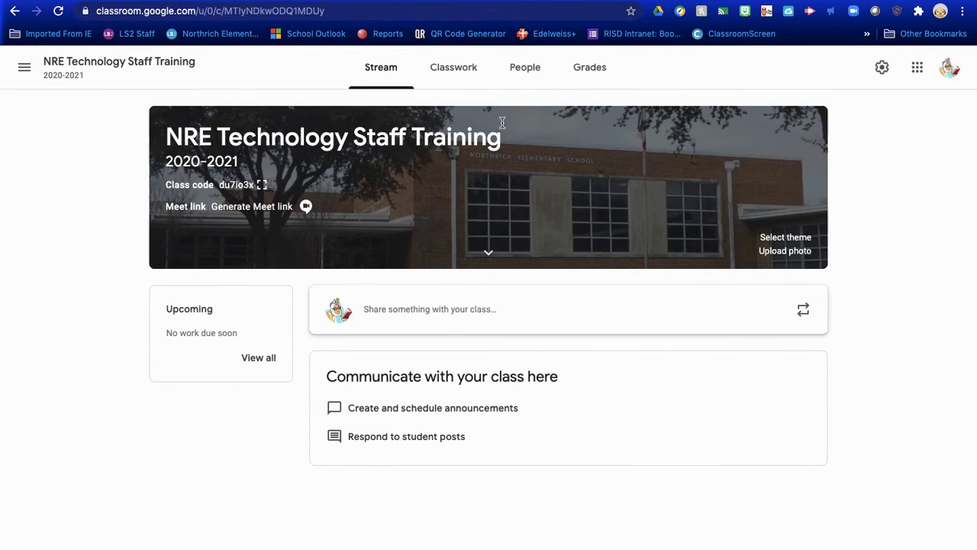
# Step: Go to the People page and open the Invite students dialog
pyautogui.click(527, 72)
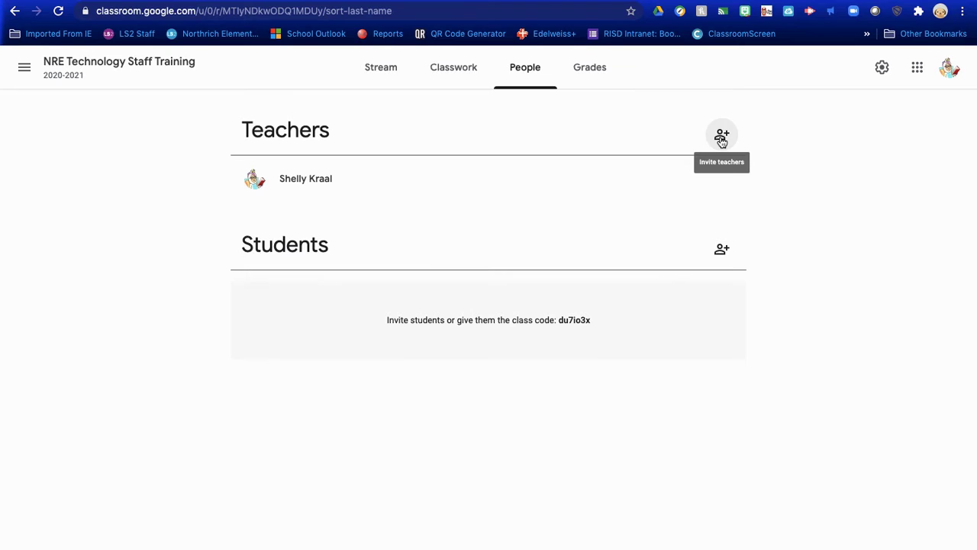
pyautogui.click(721, 252)
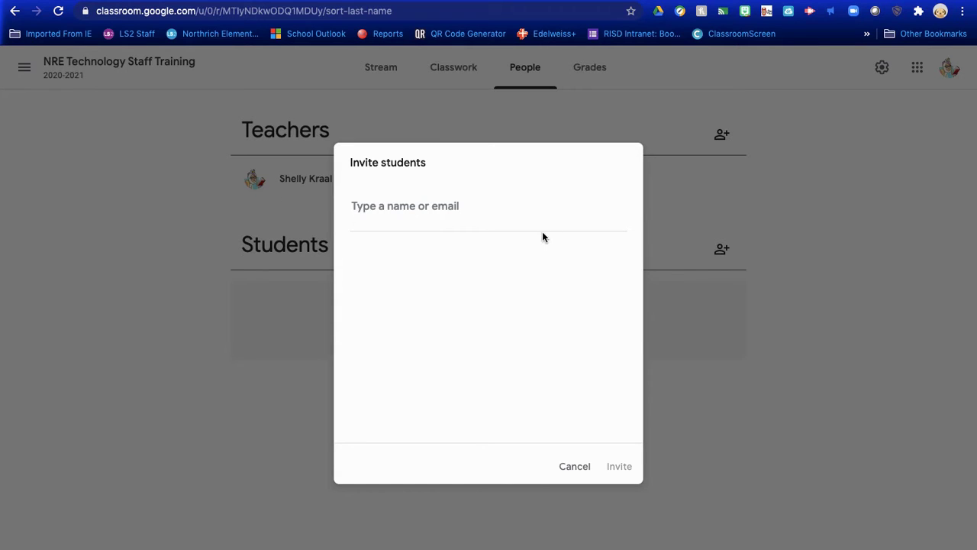
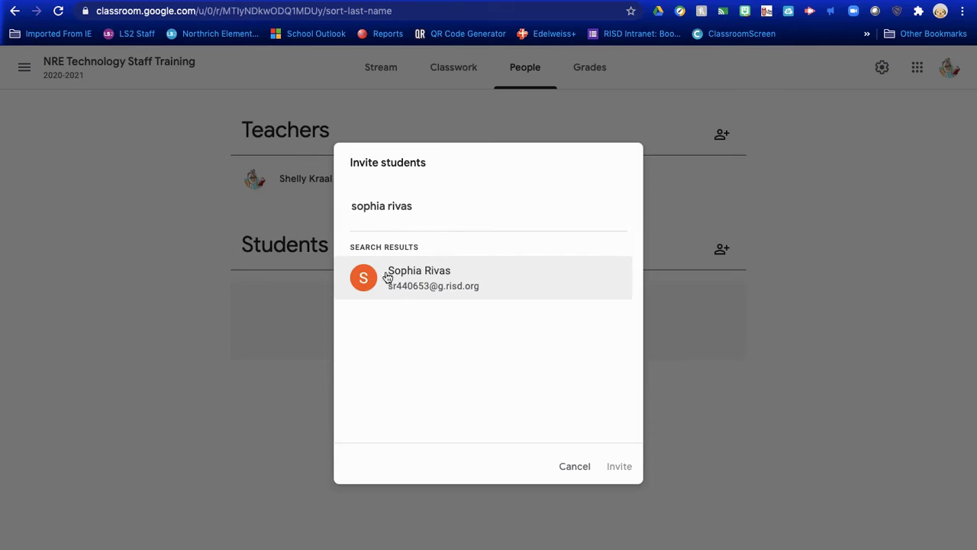
# Step: Search for a student by name, then cancel without inviting anyone
pyautogui.click(575, 466)
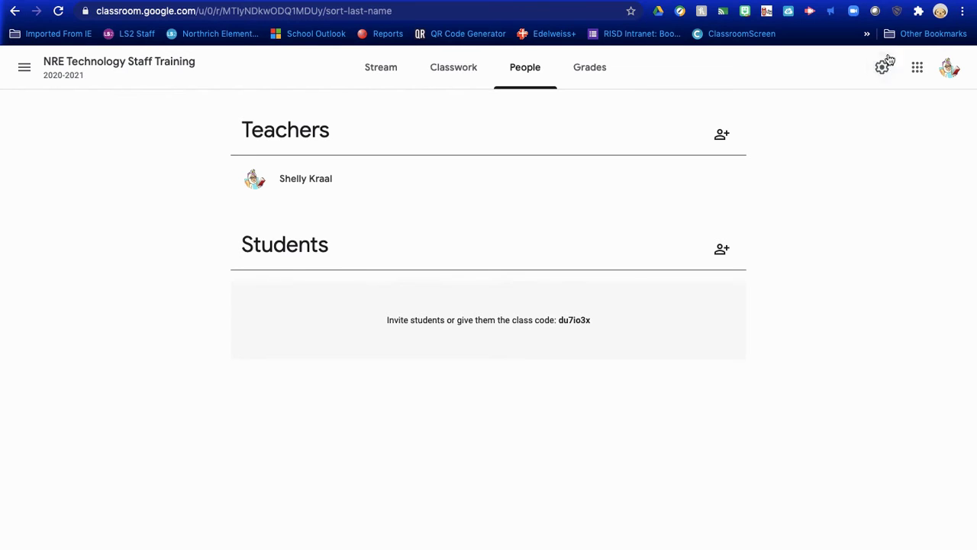
# Step: In class settings, check the Stream posting and Classwork-on-stream options, keeping both unchanged
pyautogui.click(881, 68)
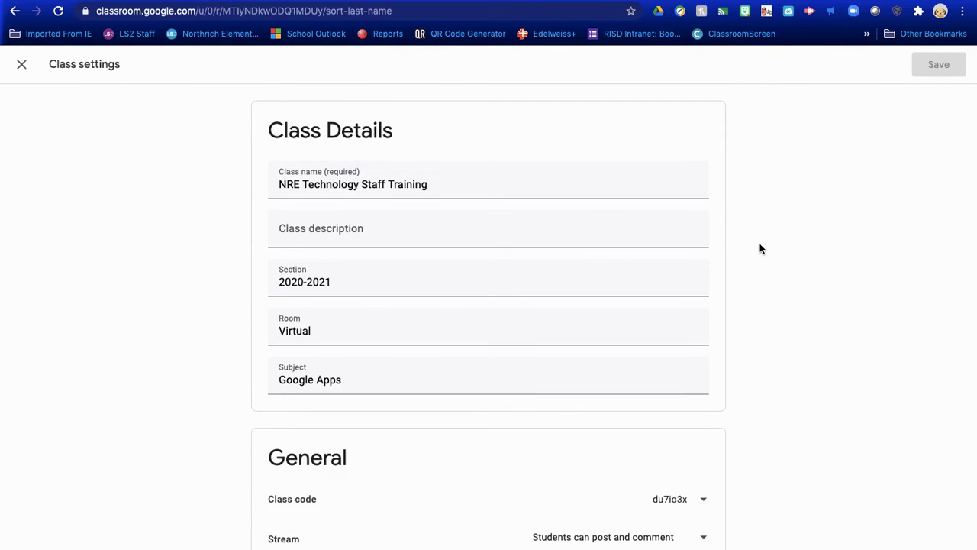
pyautogui.scroll(-2, 758, 247)
pyautogui.scroll(2, 757, 246)
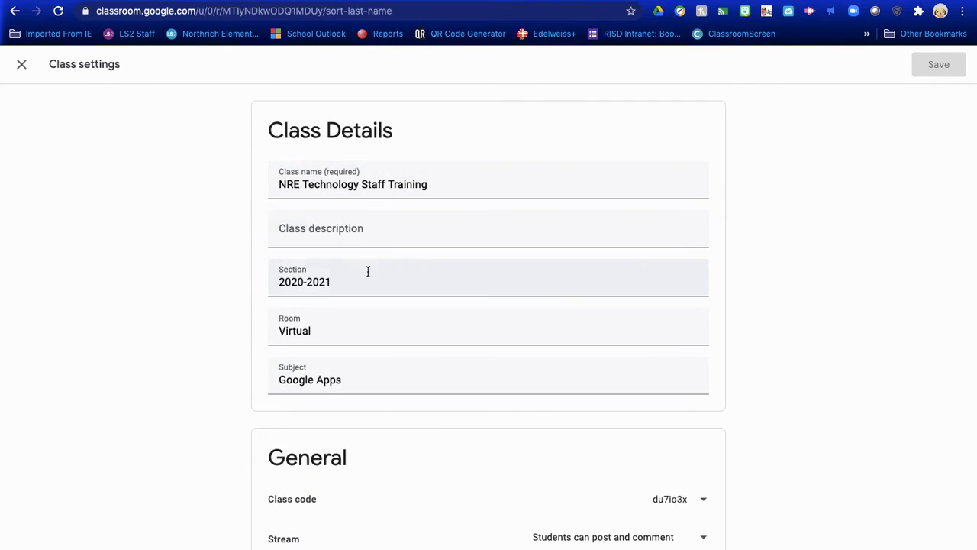
pyautogui.scroll(-2, 376, 353)
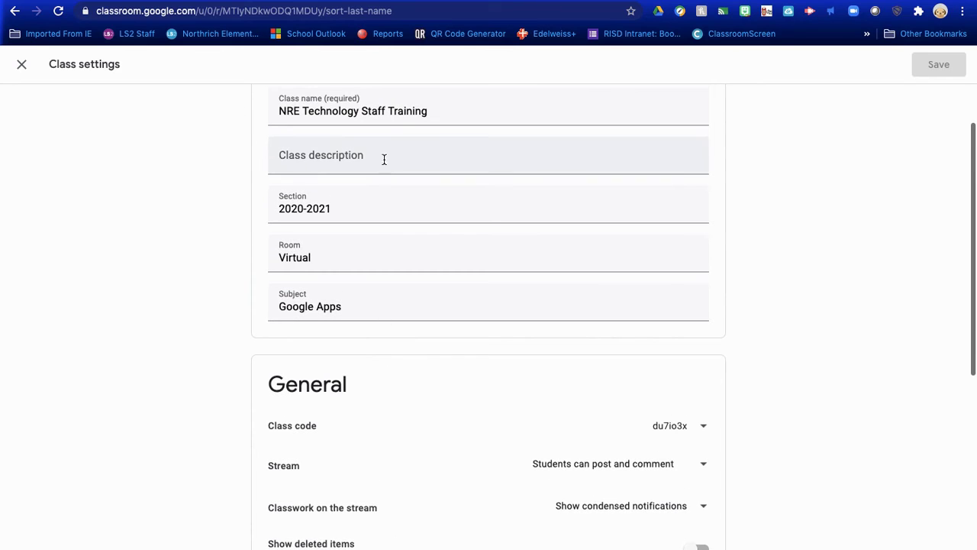
pyautogui.scroll(-3, 402, 406)
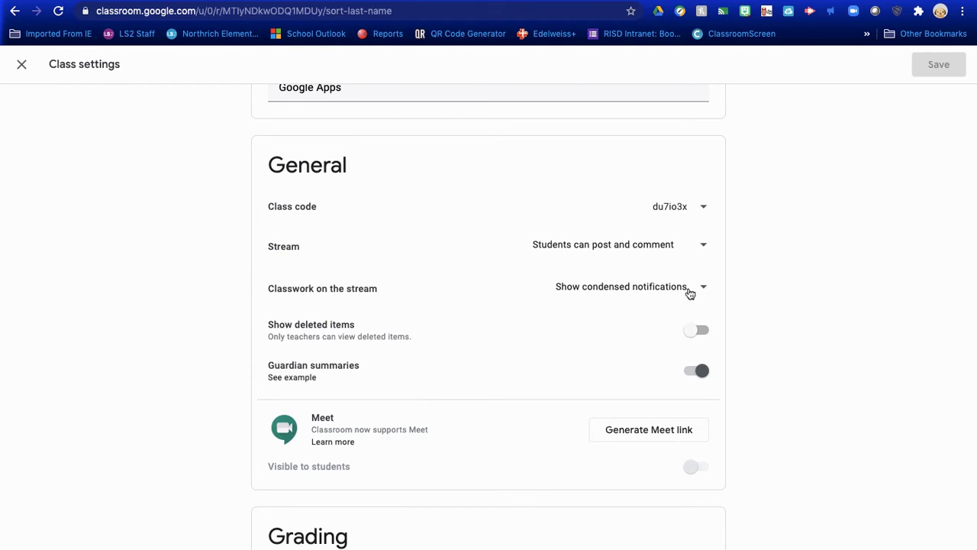
pyautogui.click(707, 251)
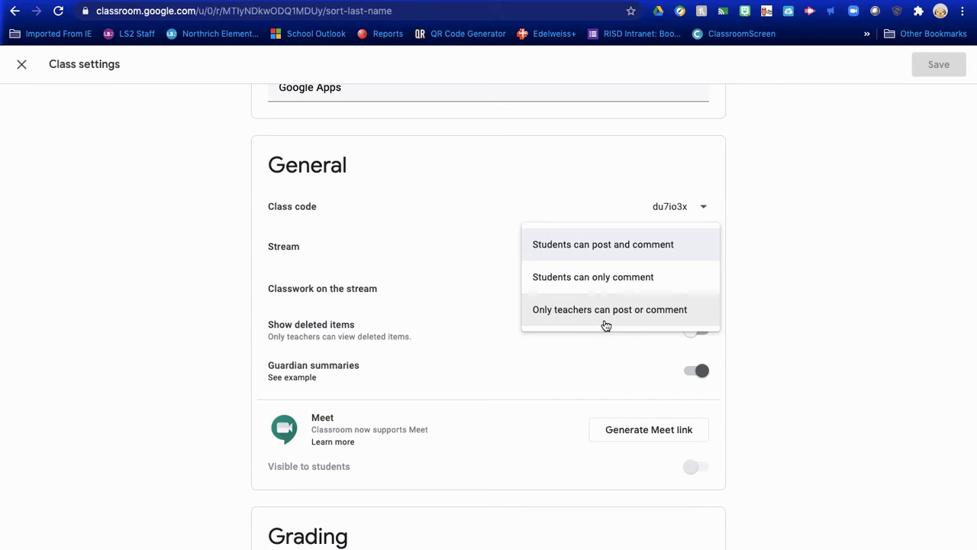
pyautogui.click(490, 190)
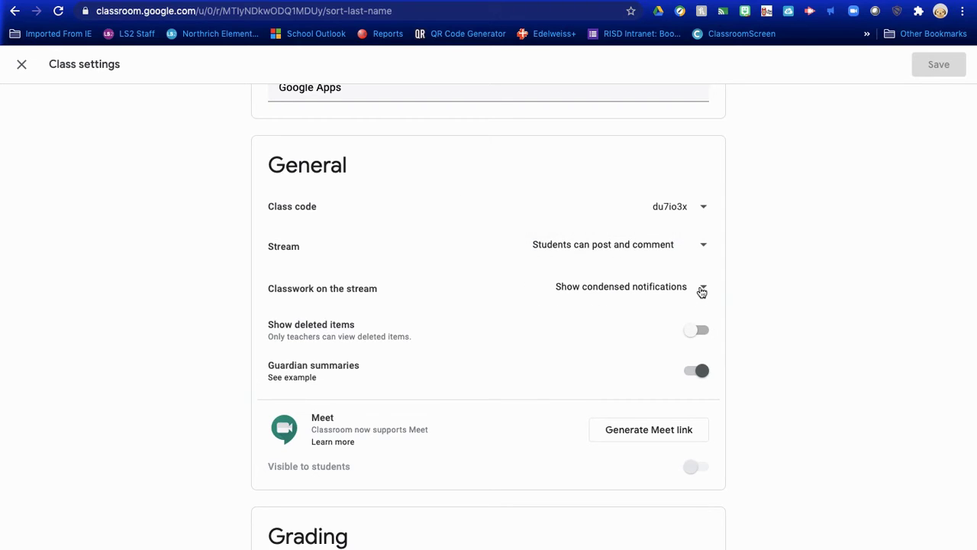
pyautogui.click(639, 288)
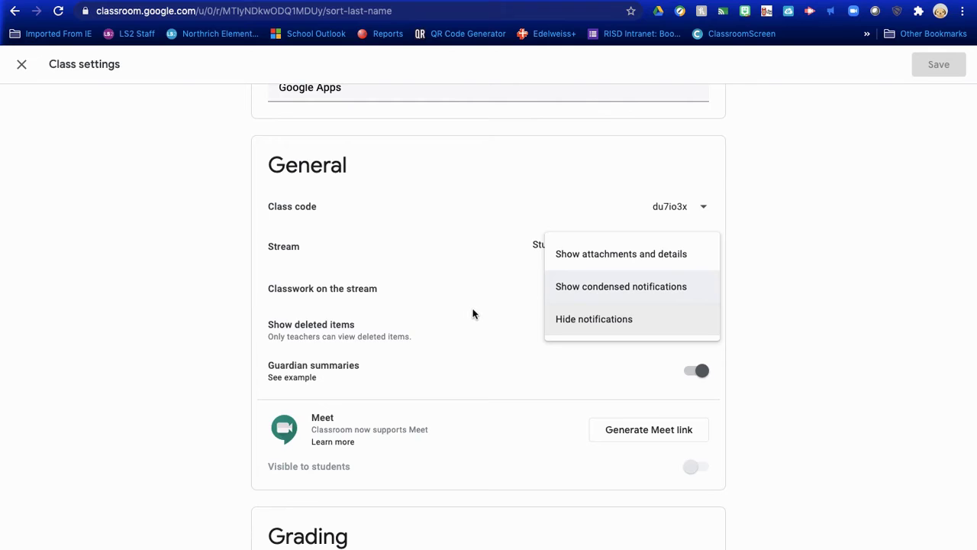
pyautogui.click(482, 332)
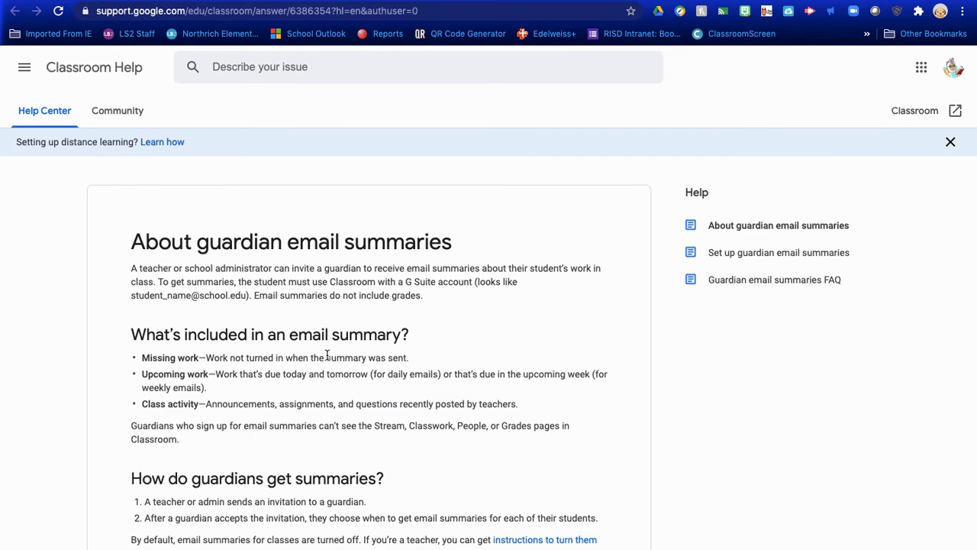
# Step: Scroll through the 'About guardian email summaries' article, then go back to Class settings
pyautogui.scroll(-3, 327, 355)
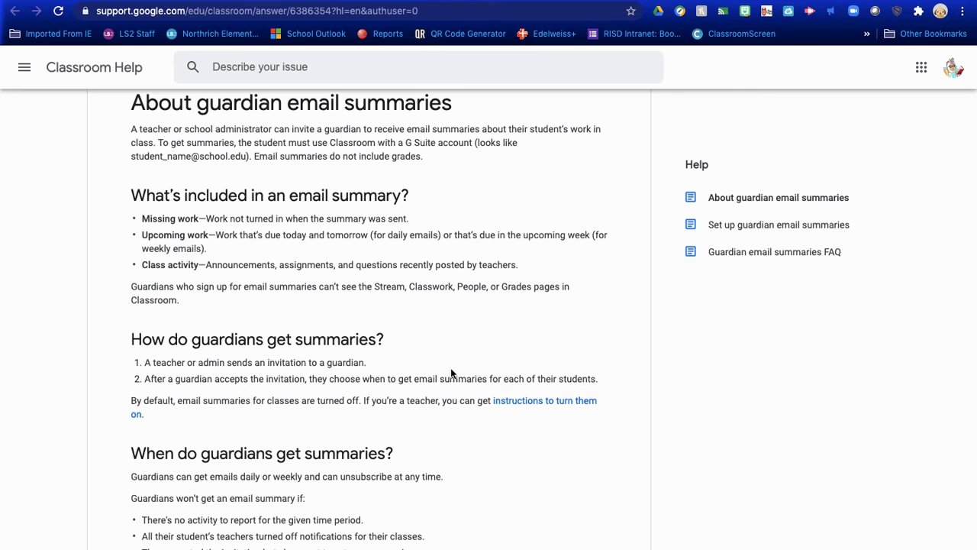
pyautogui.scroll(-1, 432, 373)
pyautogui.scroll(-3, 432, 373)
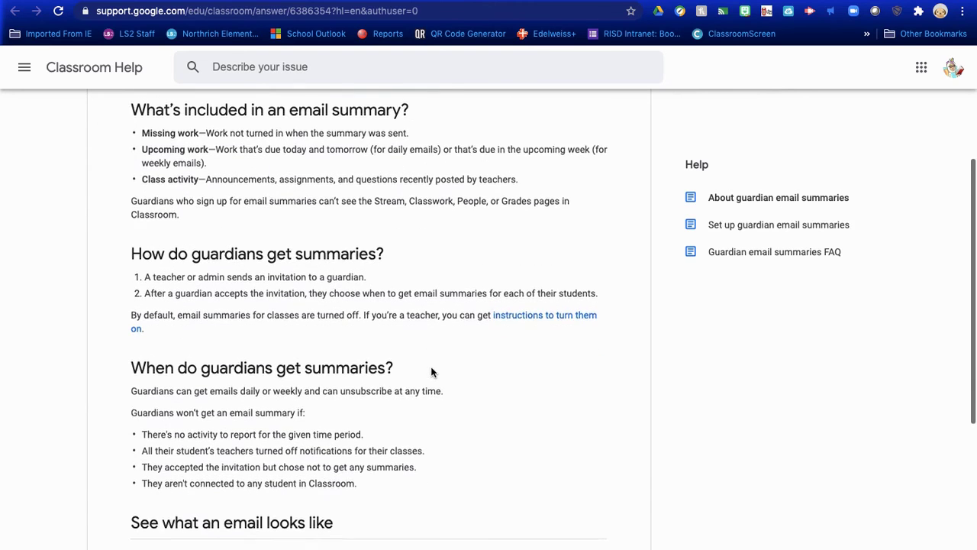
pyautogui.scroll(2, 436, 395)
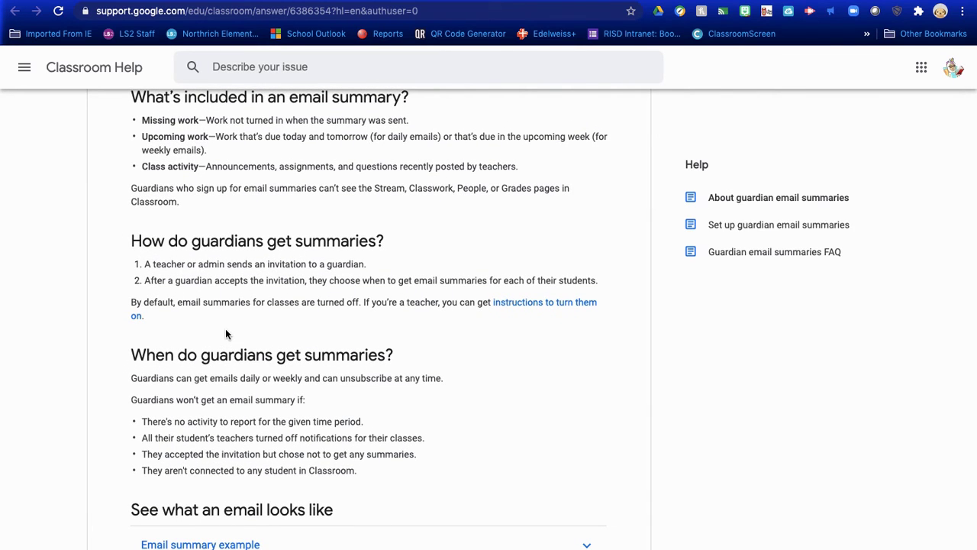
pyautogui.scroll(1, 225, 329)
pyautogui.scroll(3, 225, 328)
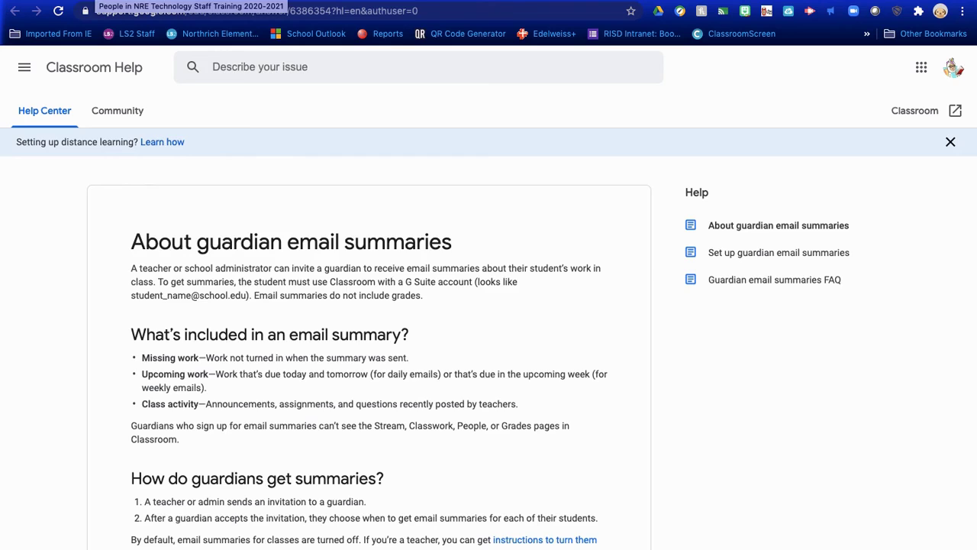
pyautogui.hotkey('ctrl', 'Tab')
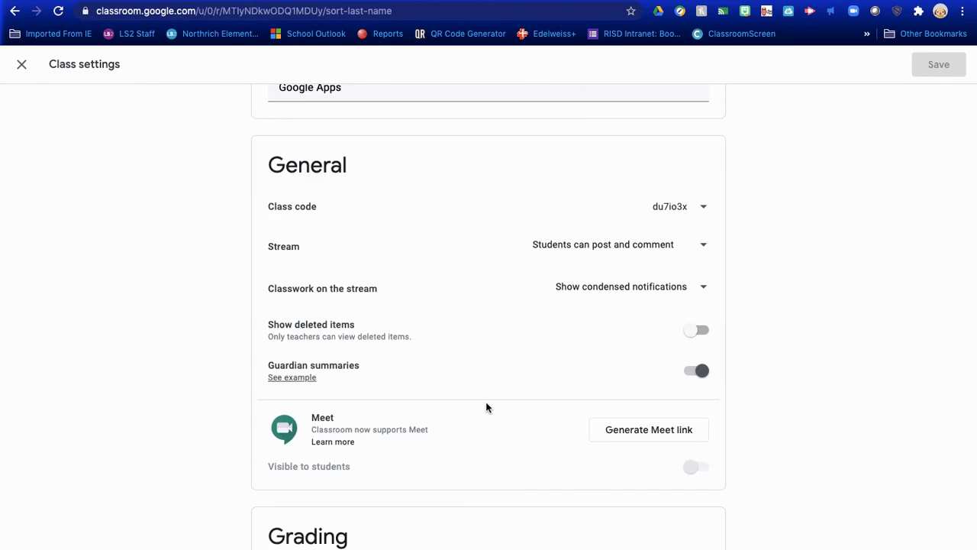
pyautogui.scroll(-2, 486, 405)
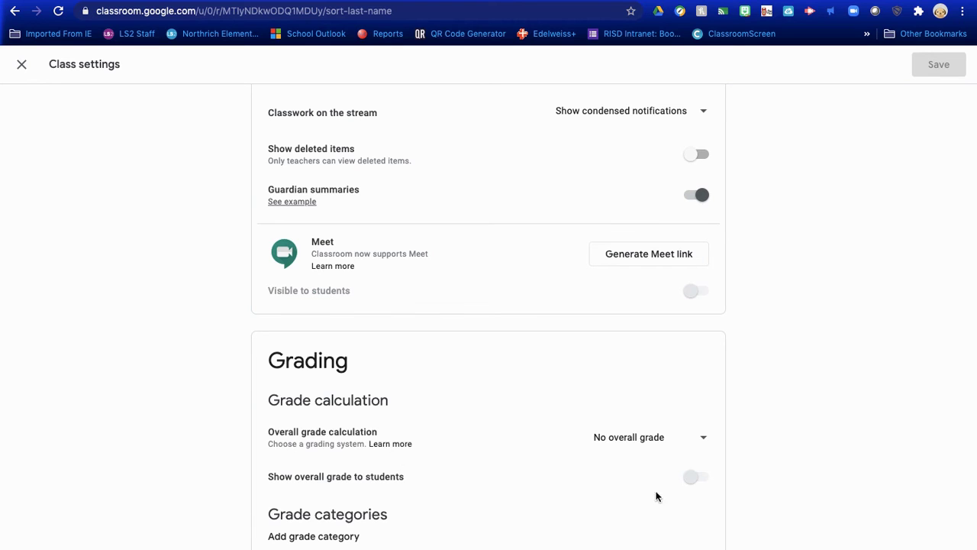
pyautogui.click(706, 440)
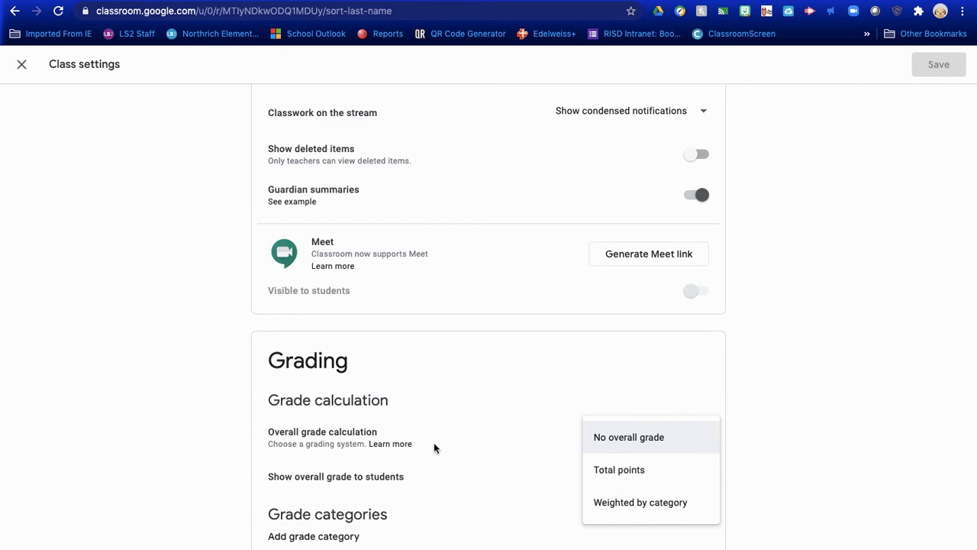
pyautogui.click(495, 519)
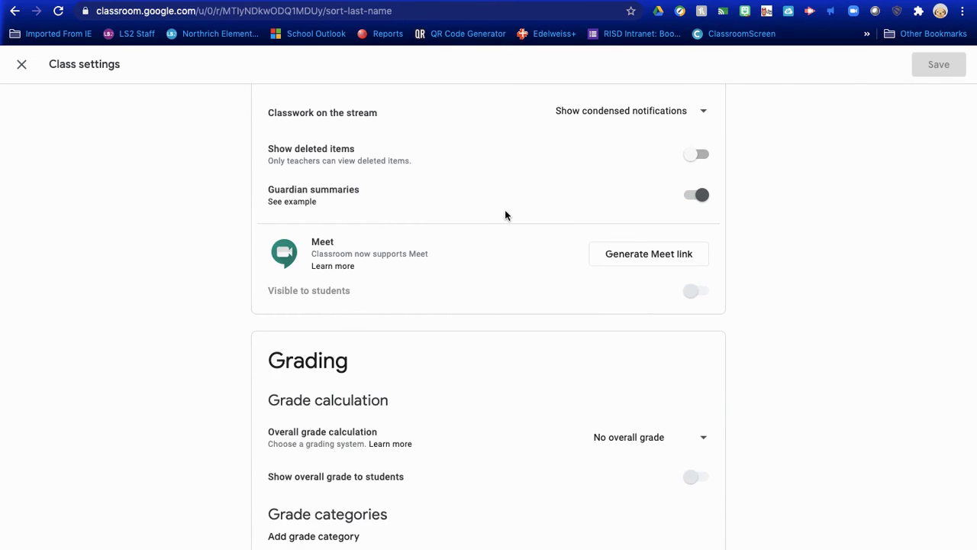
pyautogui.scroll(5, 505, 215)
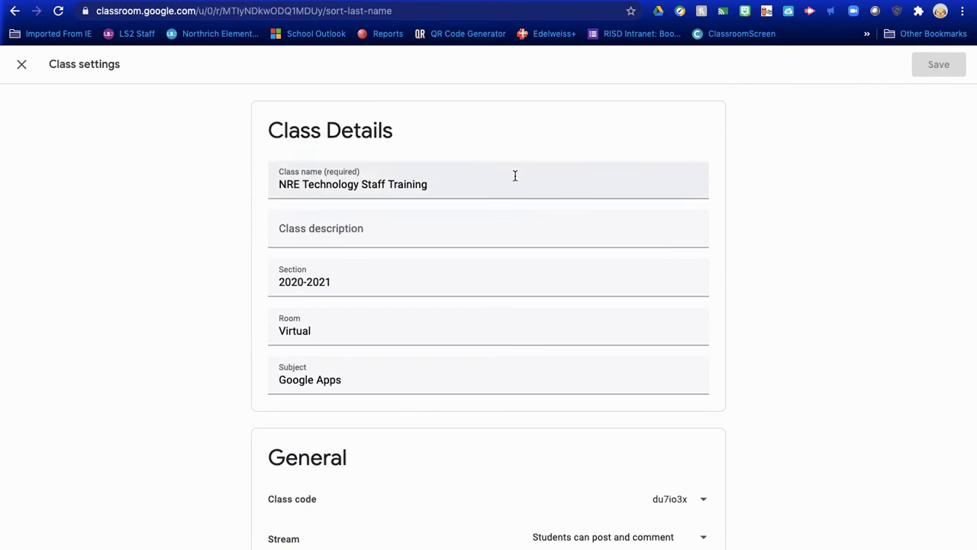
pyautogui.scroll(-4, 569, 375)
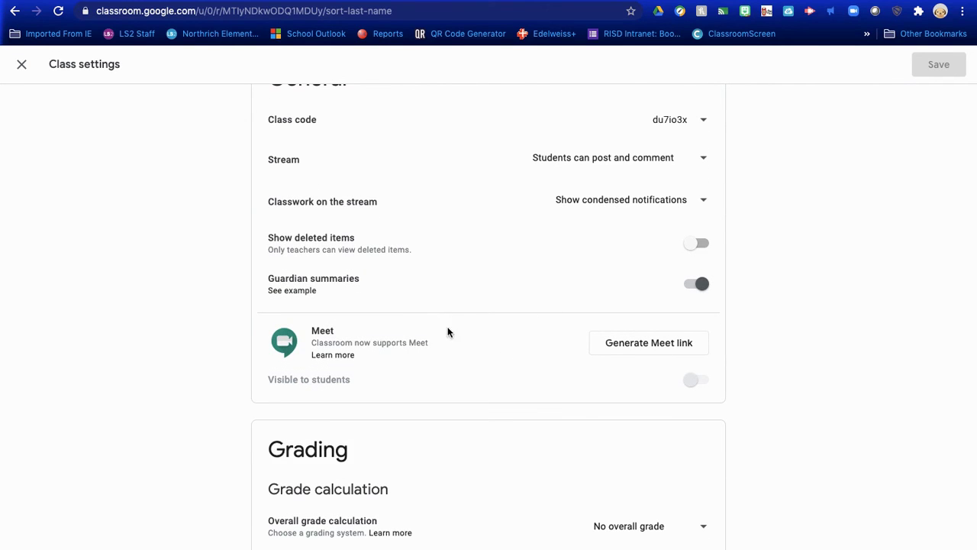
pyautogui.scroll(5, 421, 251)
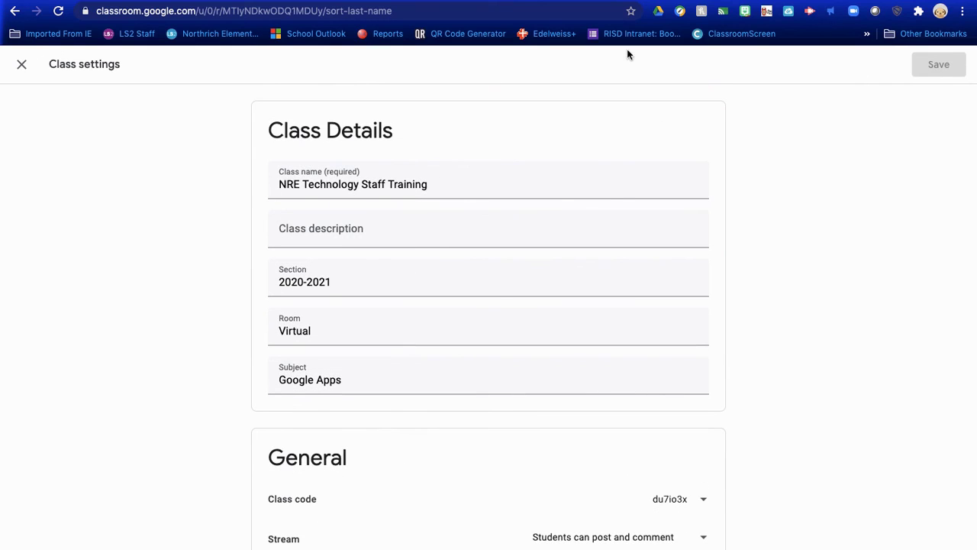
# Step: Close Class settings and view the empty Classwork page for NRE Technology Staff Training
pyautogui.click(22, 64)
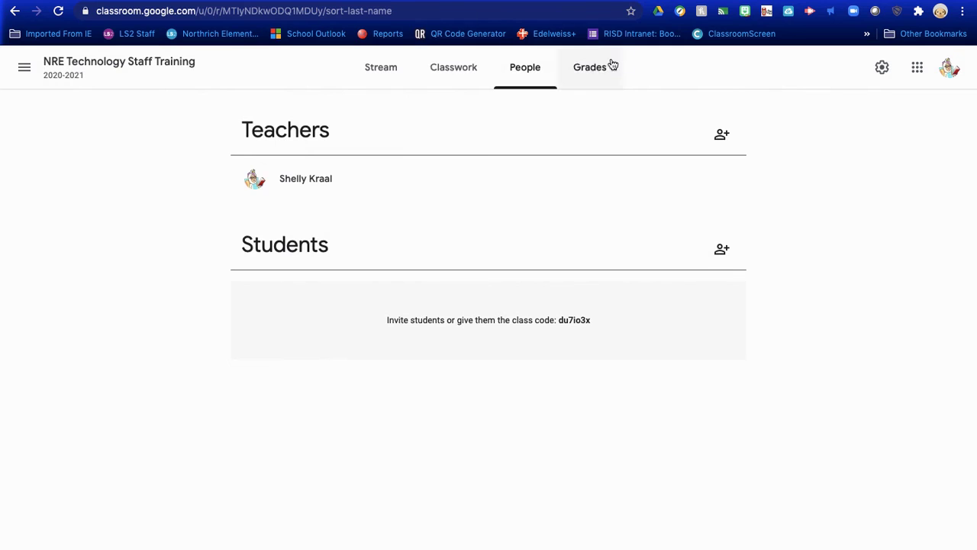
pyautogui.click(440, 72)
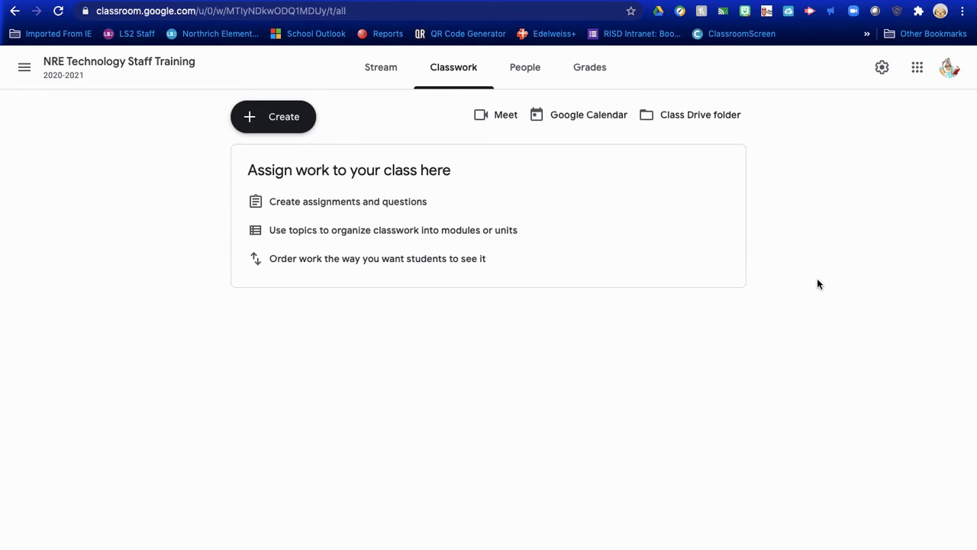
pyautogui.moveTo(534, 2)
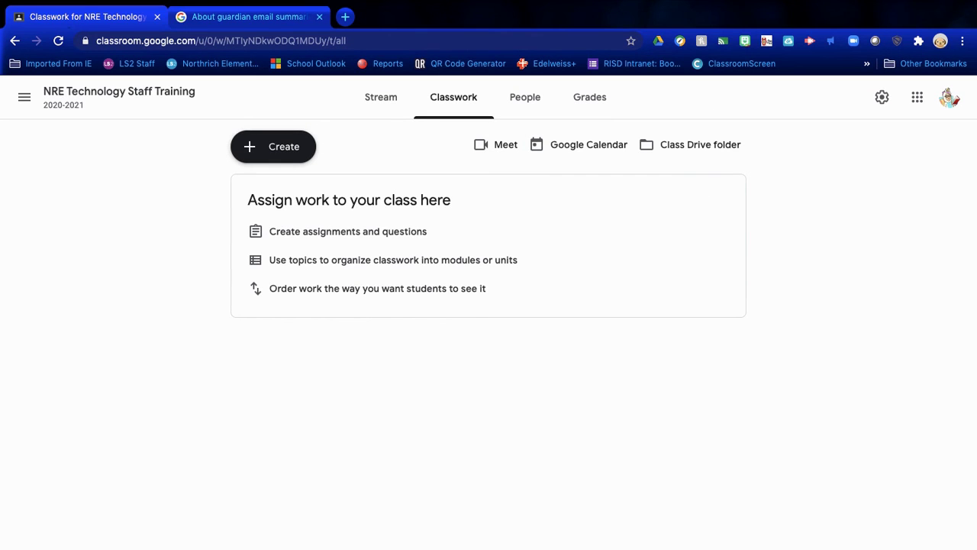